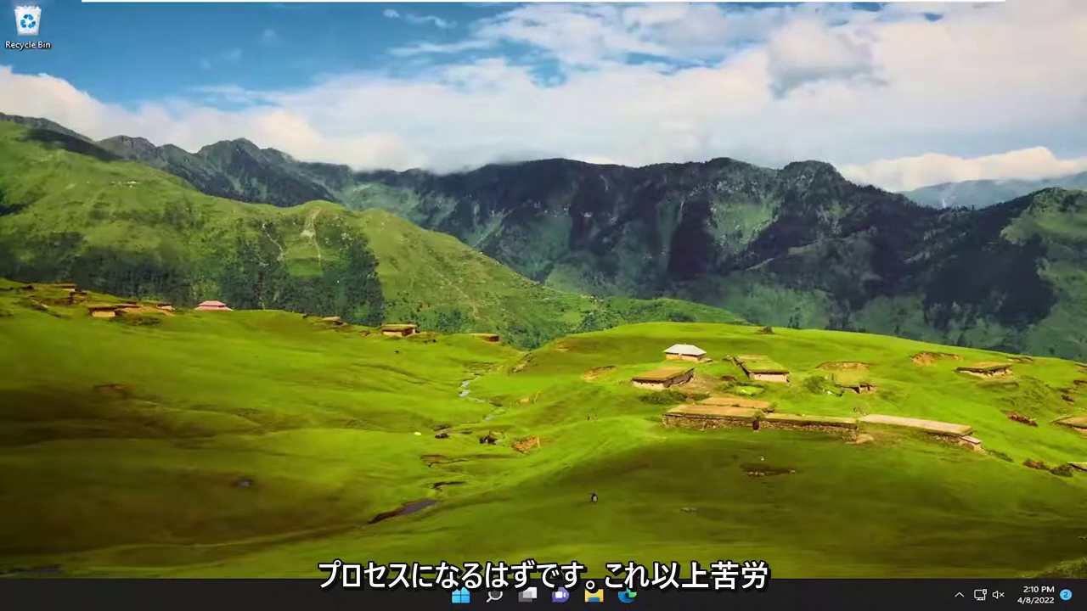
Search Windows for 'control panel', fixing the misspelled query
left_click(492, 596)
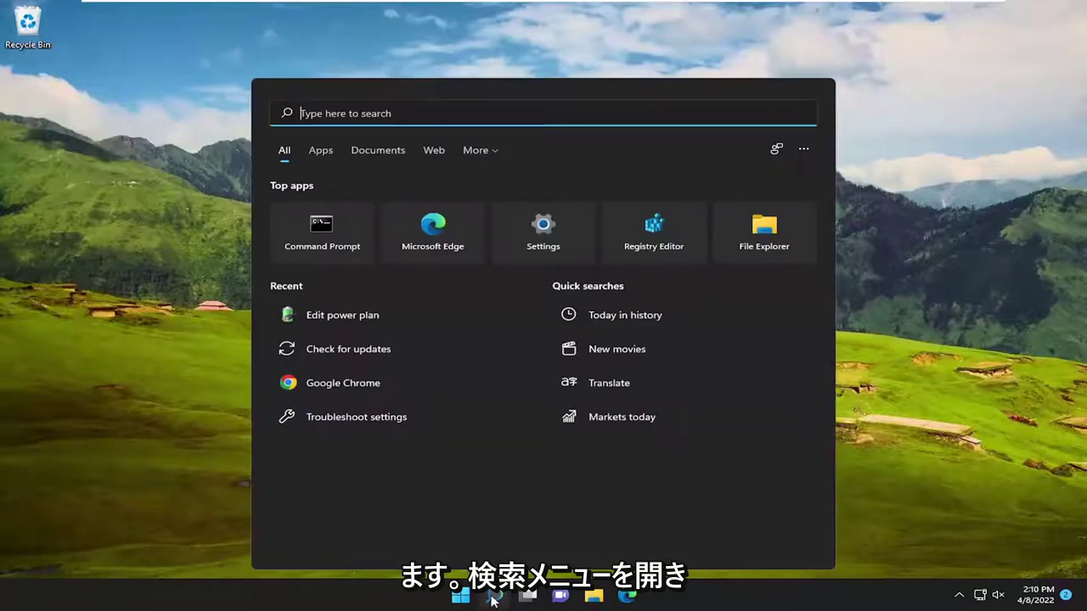
type("contro lpa")
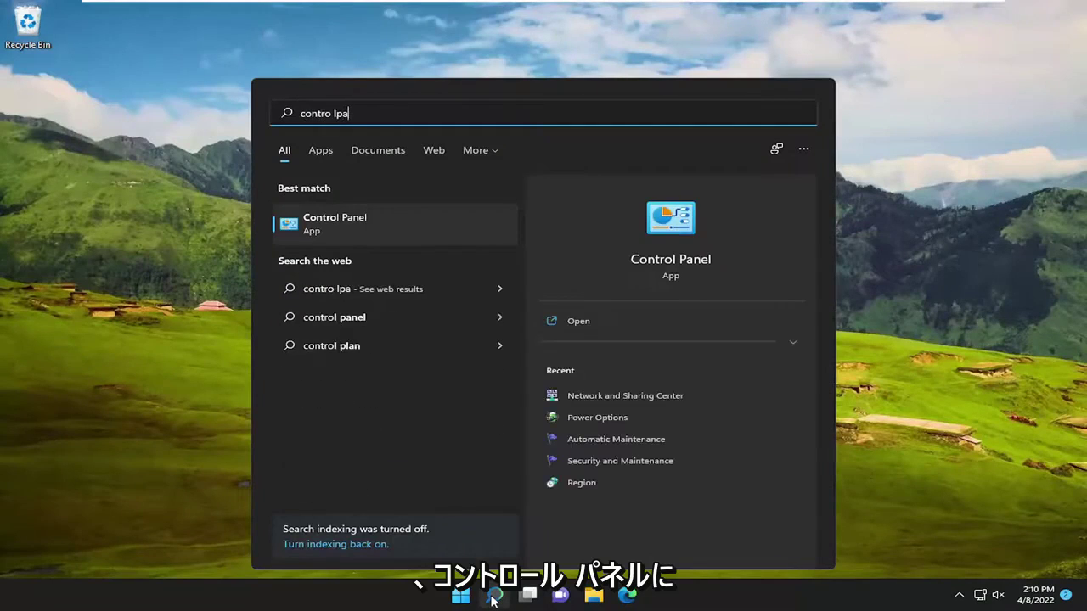
key("BackSpace")
key("BackSpace")
key("BackSpace")
key("BackSpace")
type("l panel")
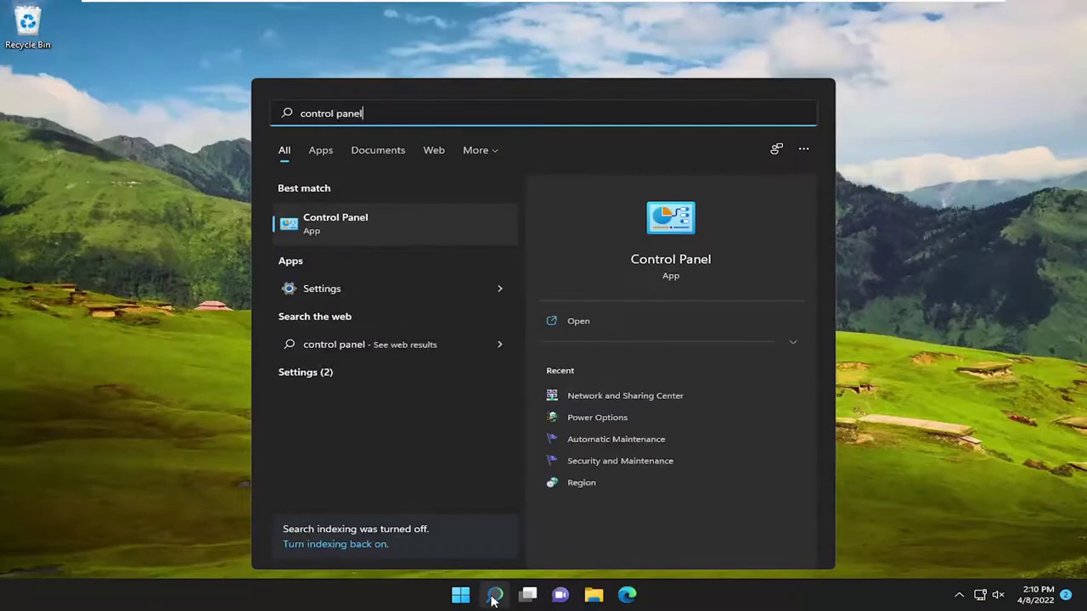
Open Control Panel from the search results and view items as Large icons
left_click(348, 222)
left_click(792, 161)
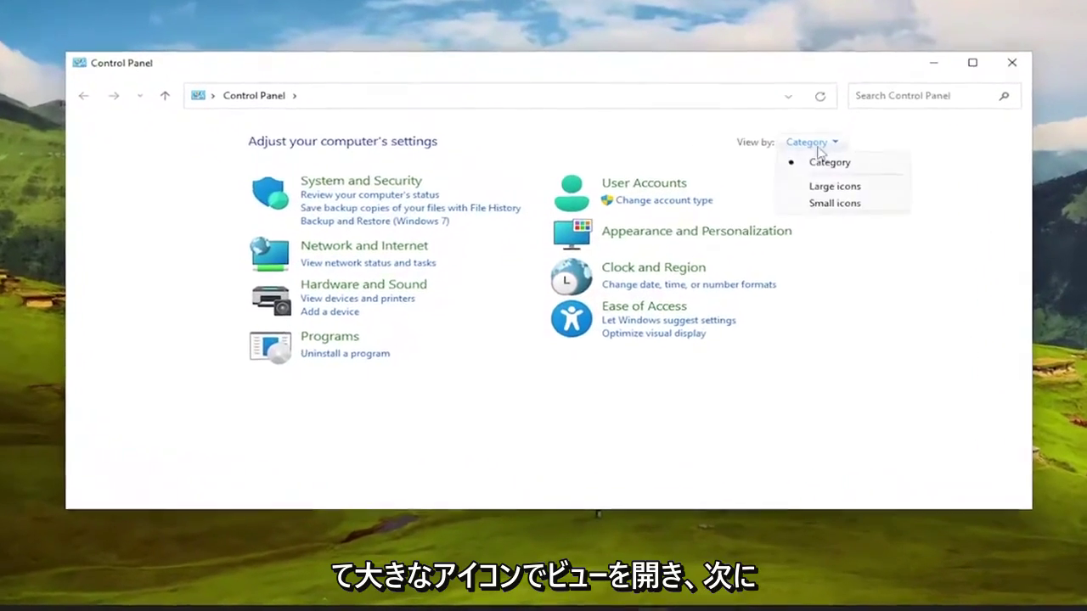
left_click(810, 198)
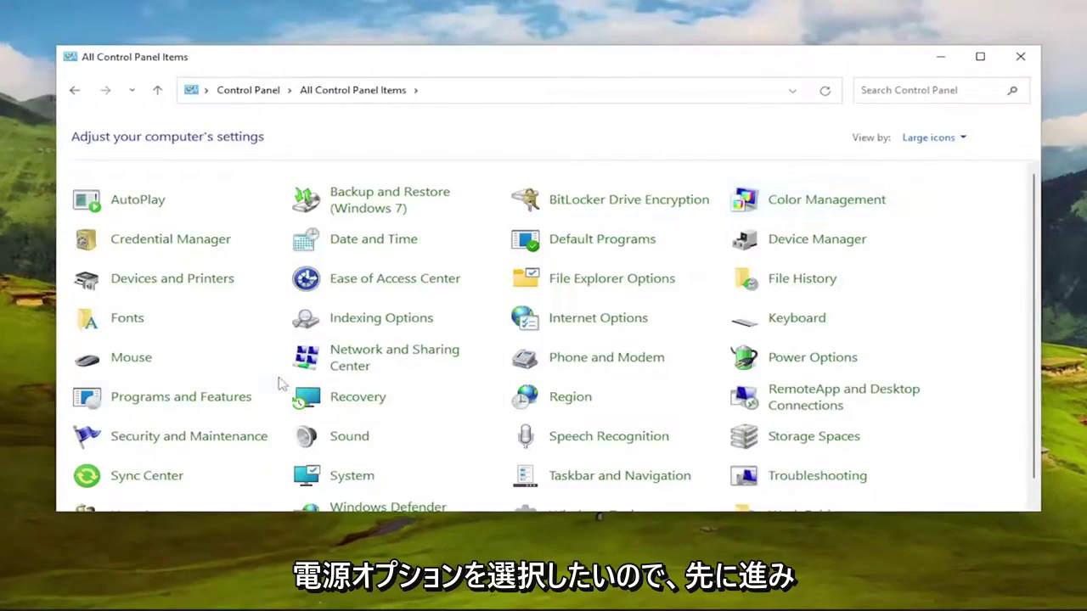
Open Power Options and edit the Balanced plan's settings
left_click(798, 364)
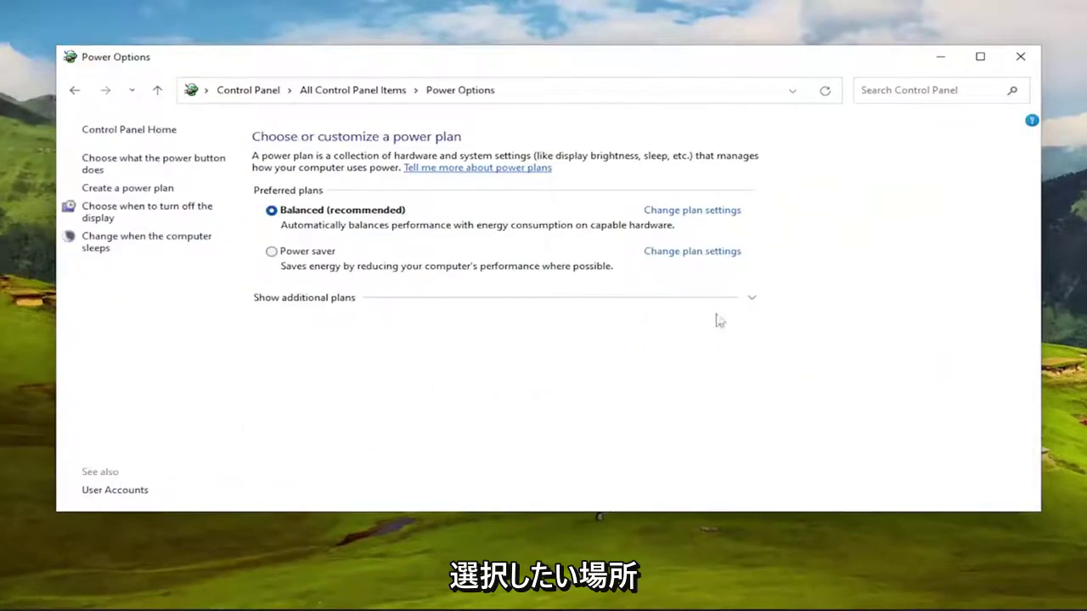
left_click(677, 214)
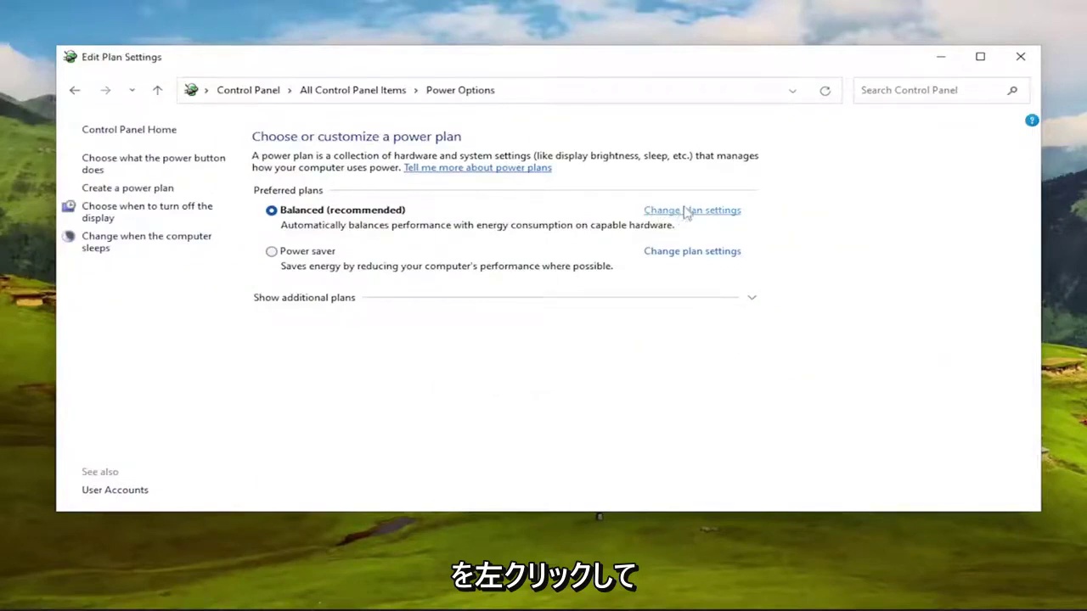
left_click(73, 90)
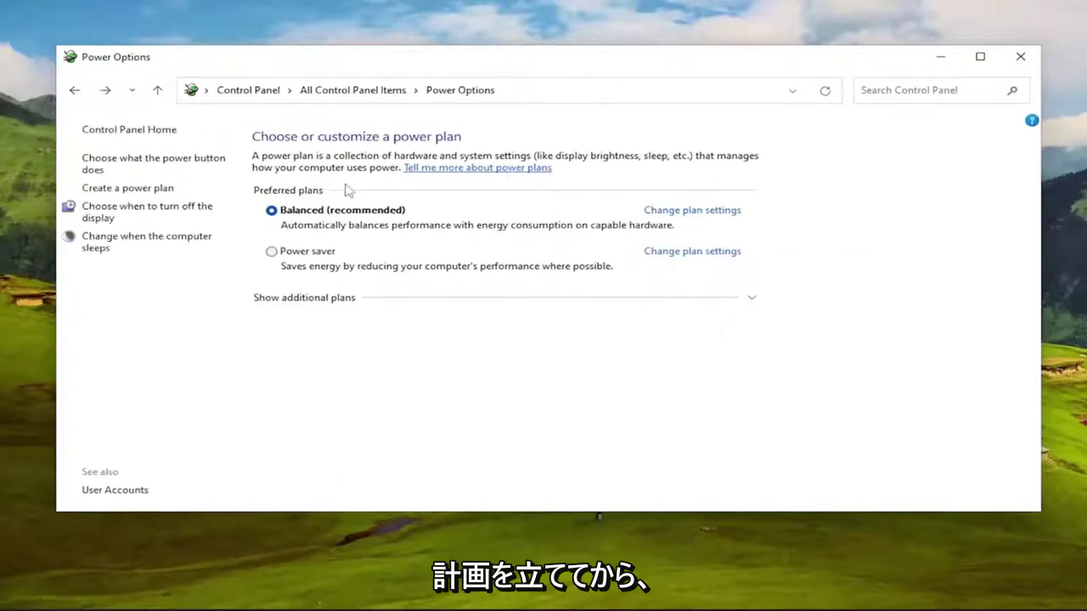
left_click(698, 212)
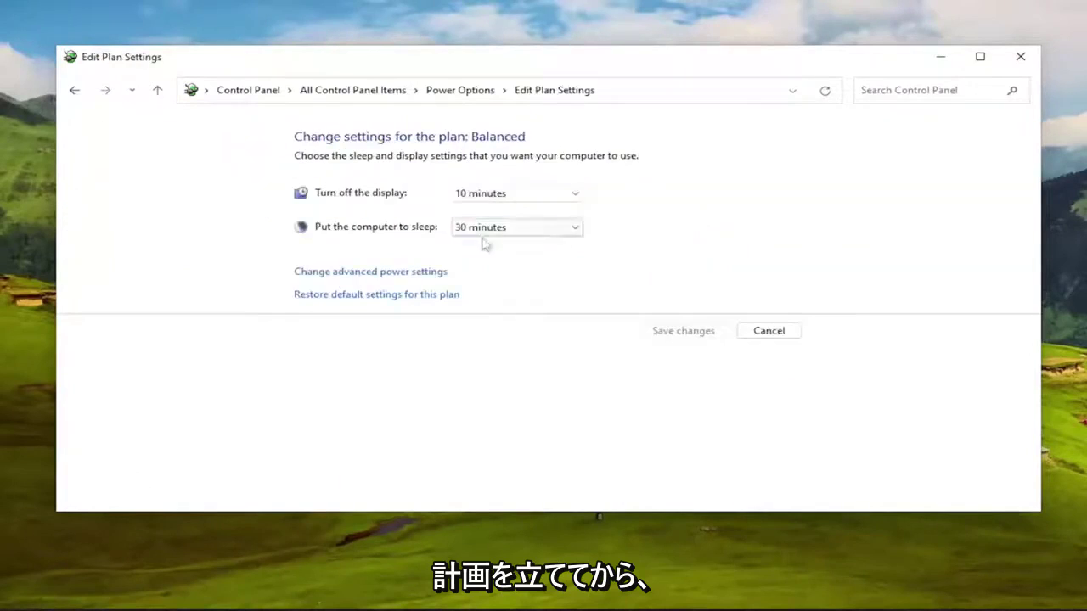
Open the Balanced plan's advanced power settings, centre the dialog and scroll through the list
left_click(351, 273)
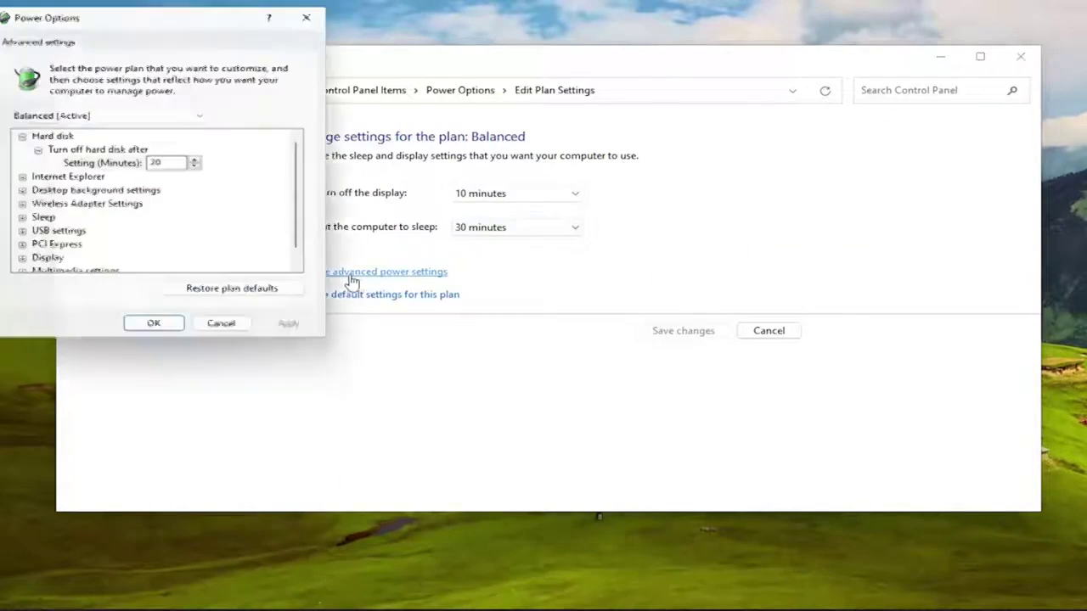
left_click_drag(198, 16, 555, 80)
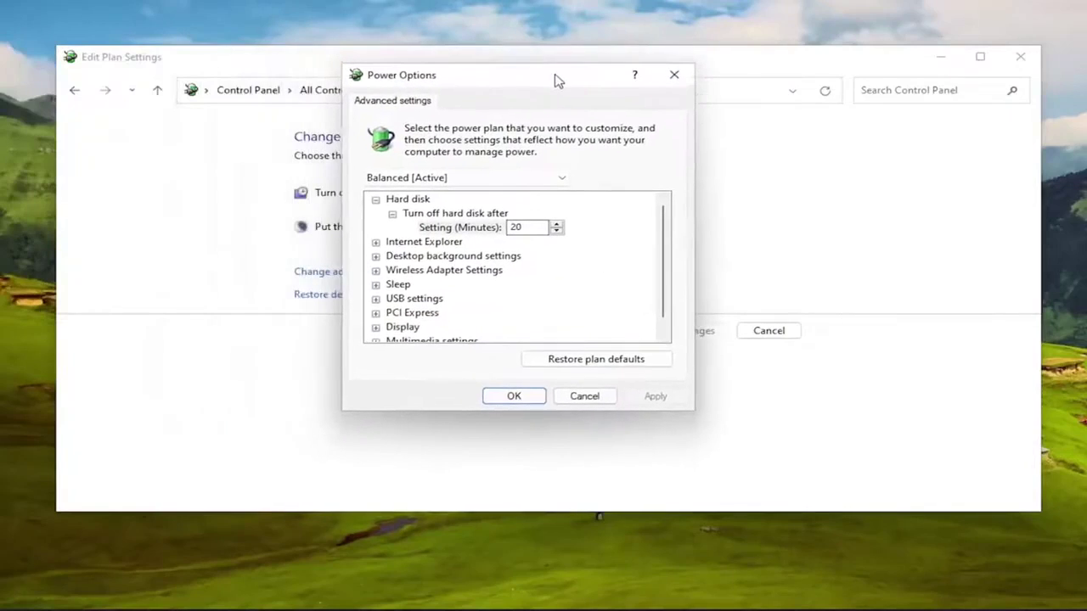
scroll(414, 316, "down", 1)
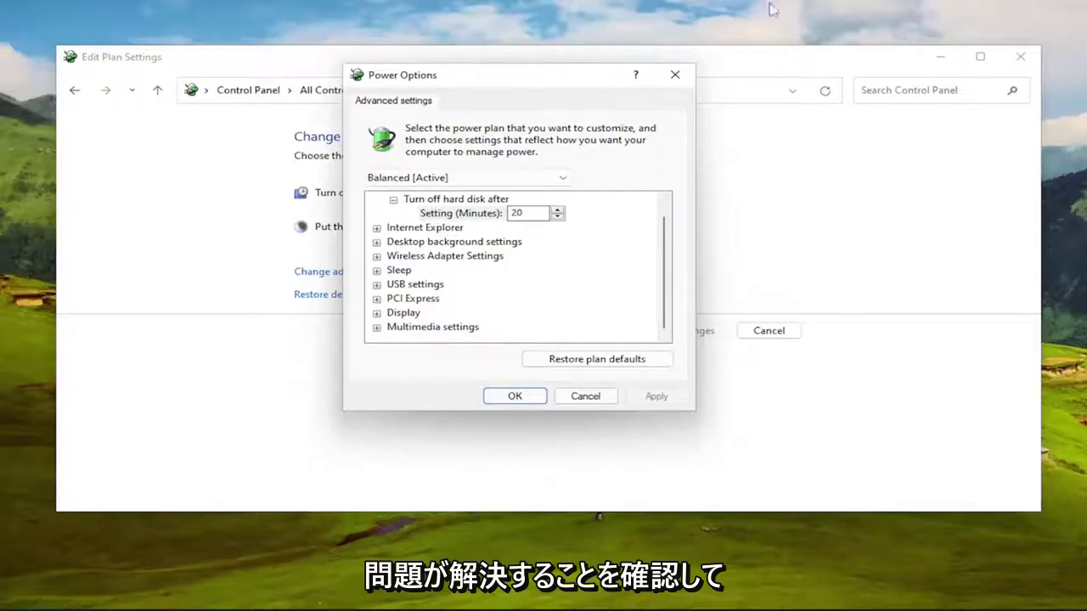
Close the advanced power settings and return to All Control Panel Items
left_click(675, 75)
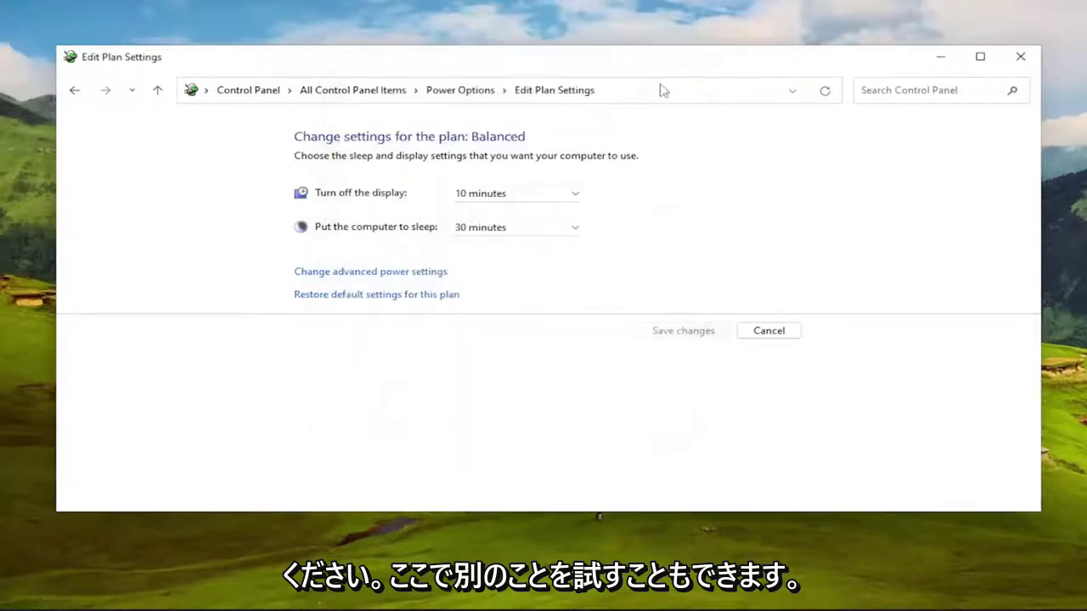
left_click(74, 94)
left_click(74, 93)
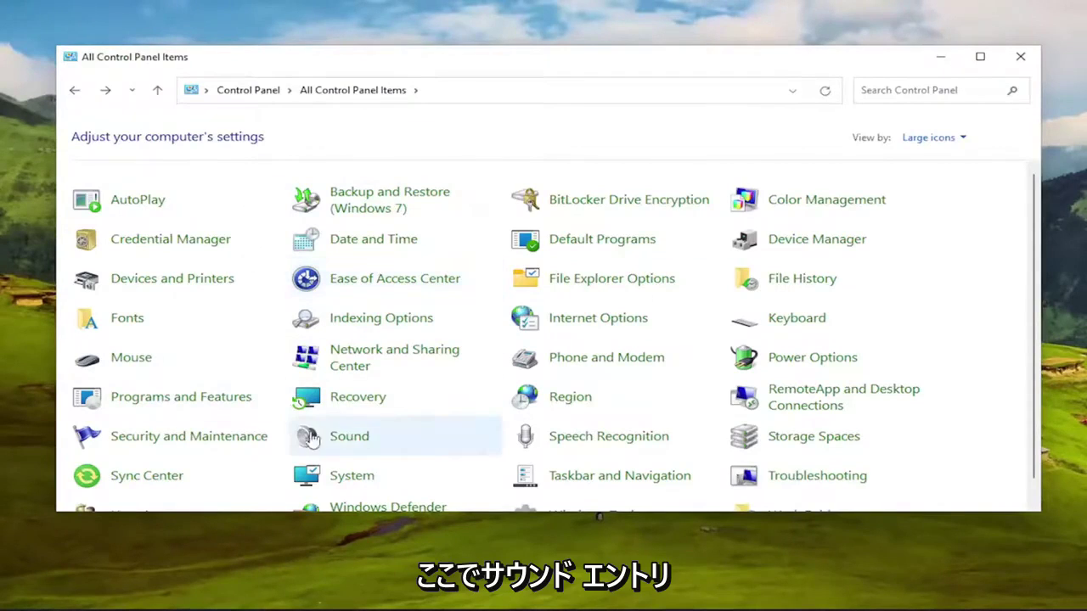
Open Sound, select the Speakers playback device and open its properties
left_click(349, 438)
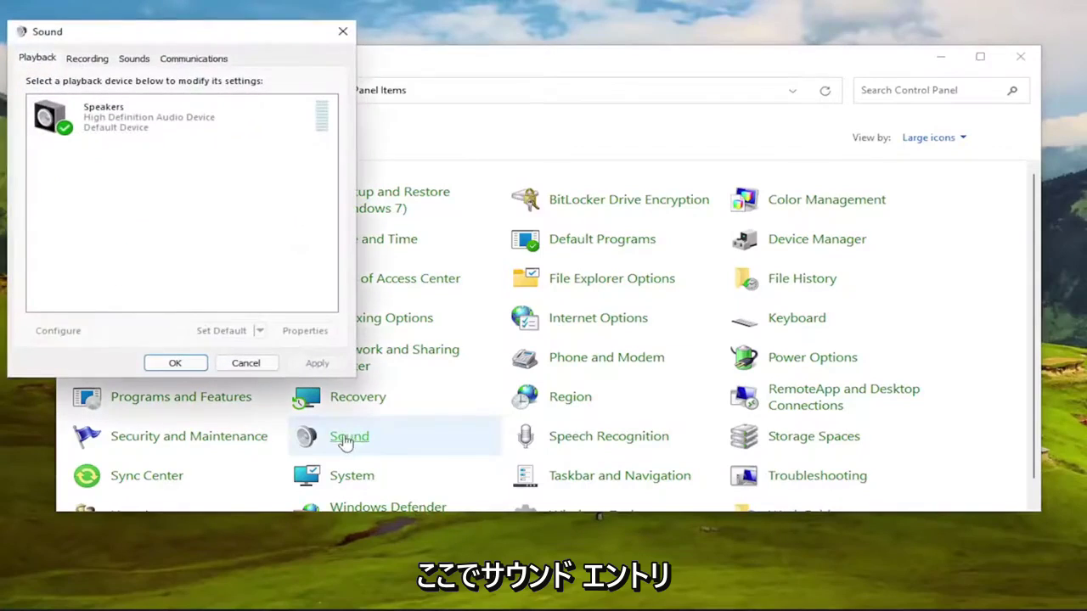
left_click_drag(218, 39, 524, 111)
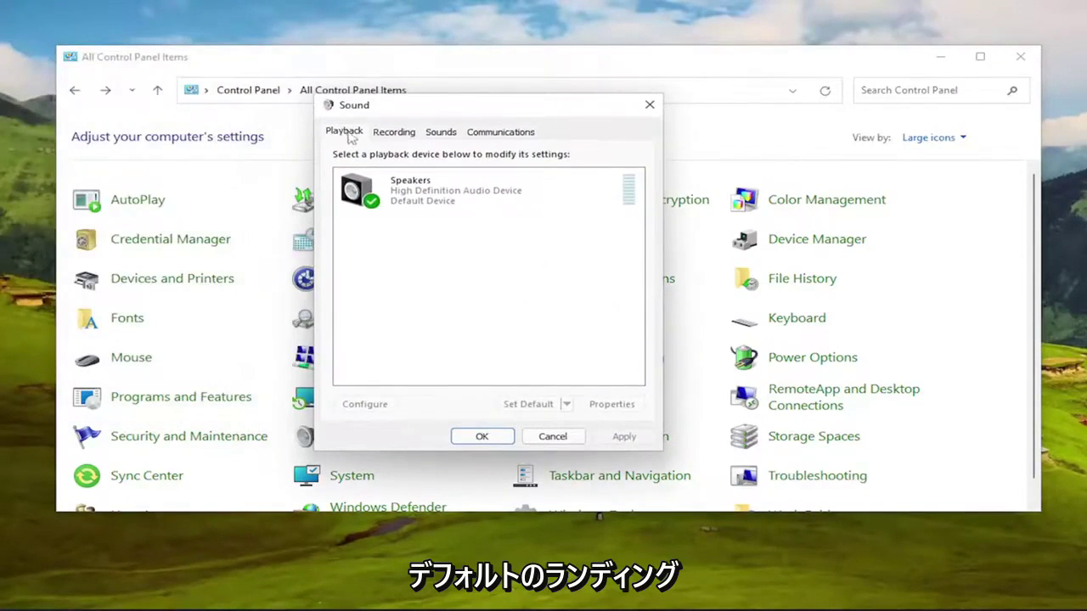
left_click(403, 198)
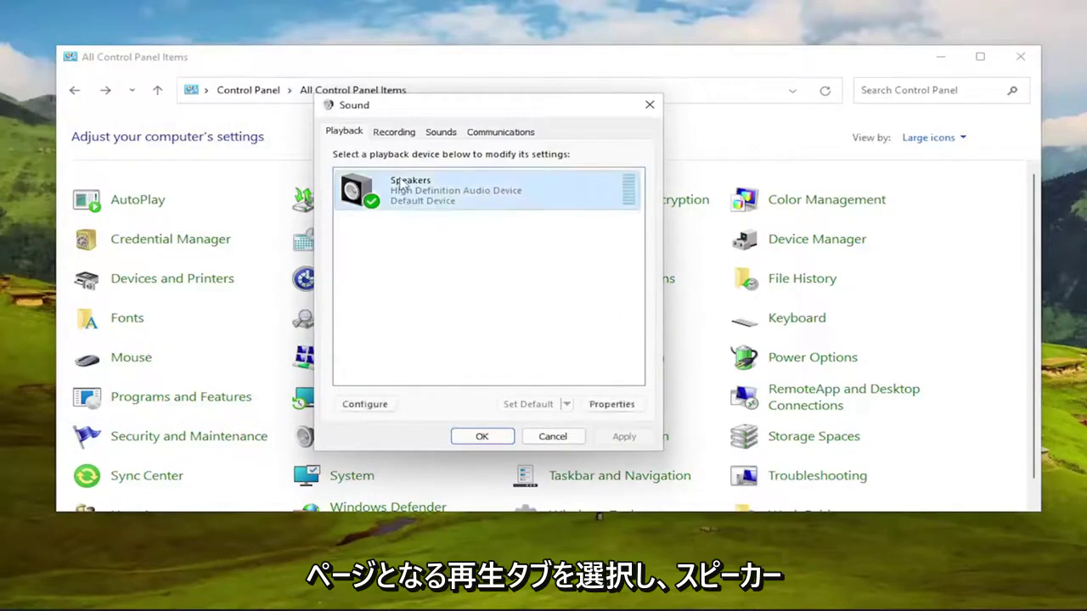
left_click(611, 405)
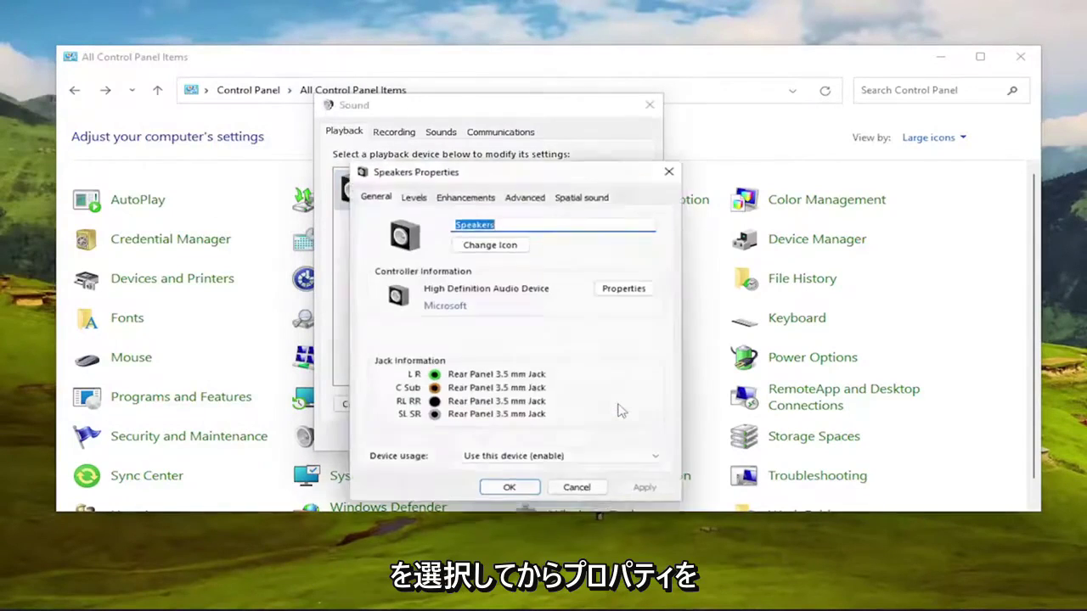
On the Advanced tab, choose 16 bit, 44100 Hz (CD Quality) as the Speakers default format
left_click_drag(520, 173, 500, 118)
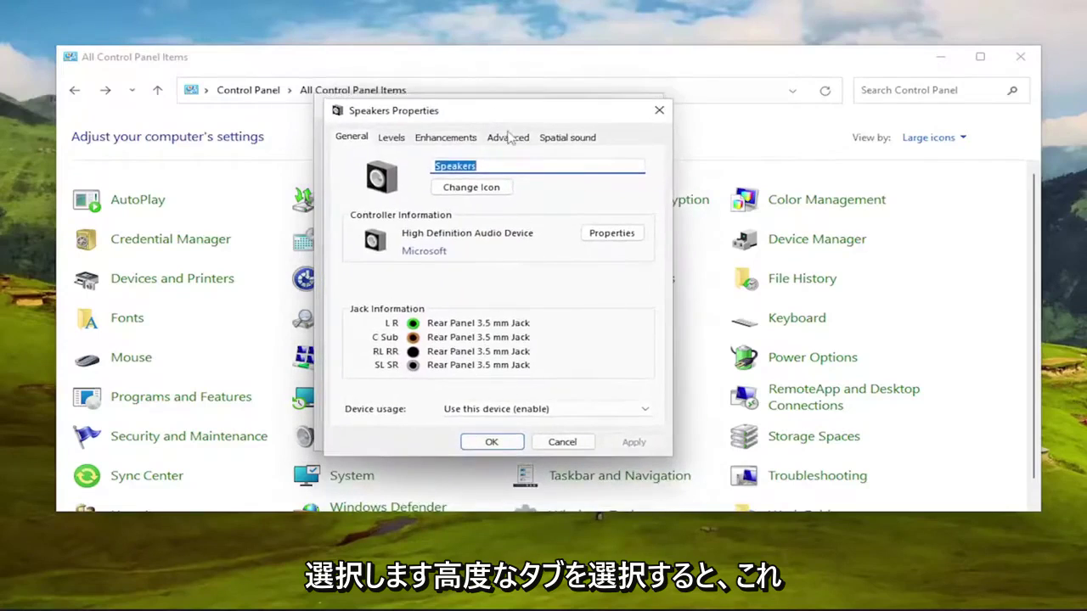
left_click(508, 136)
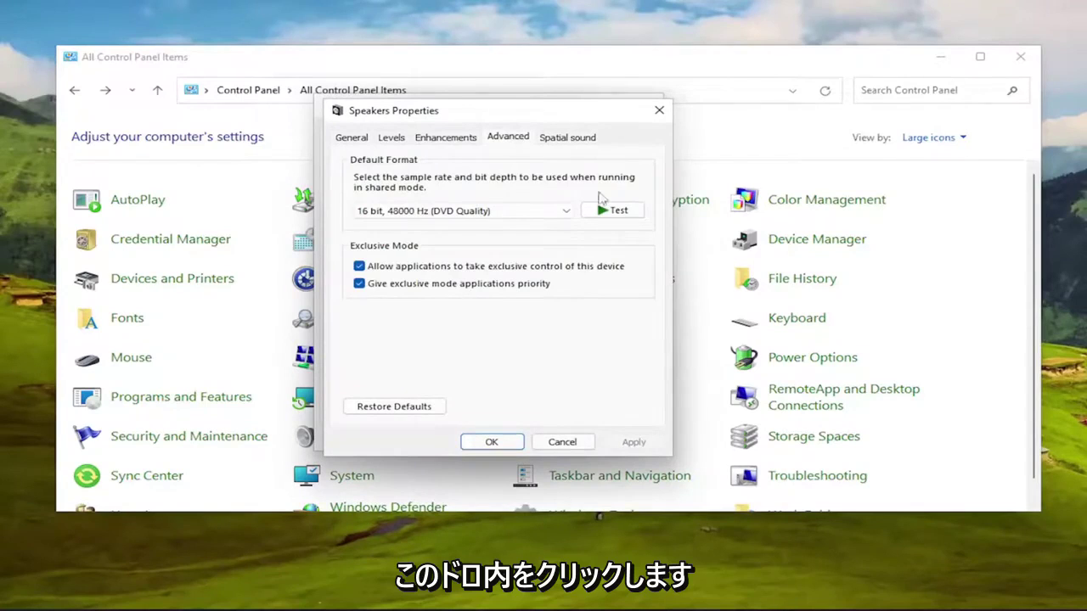
left_click(494, 211)
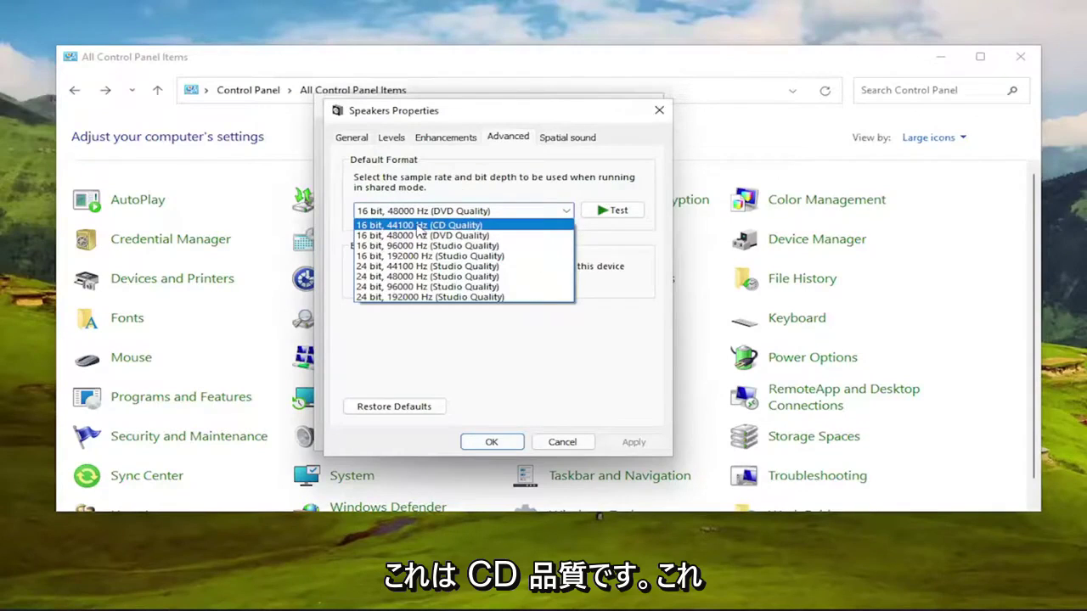
left_click(456, 225)
left_click(454, 211)
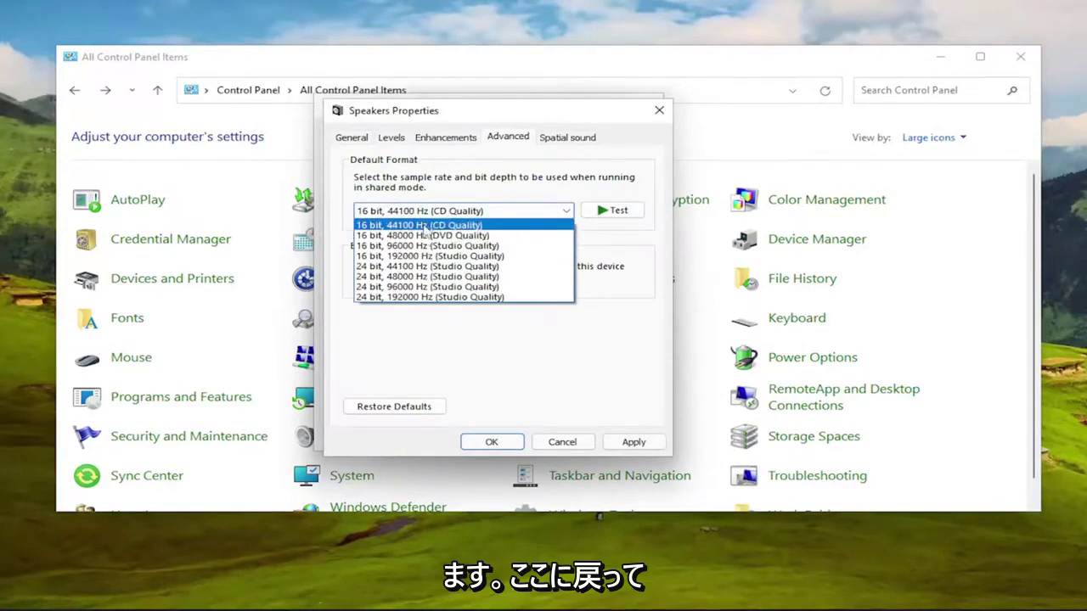
left_click(639, 280)
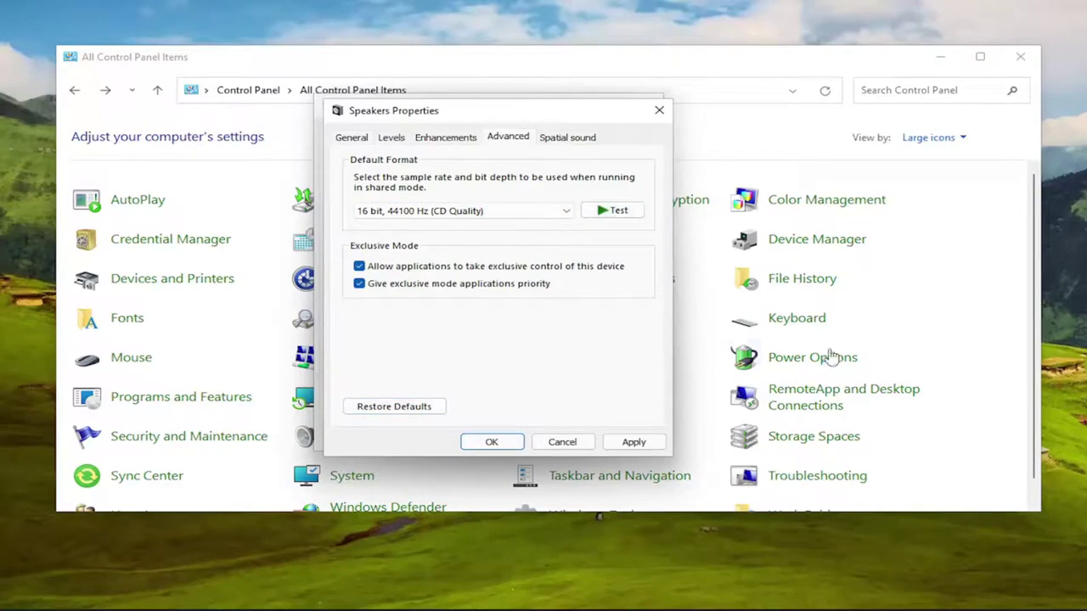
Apply the CD Quality format and close the Speakers Properties and Sound dialogs
left_click(633, 442)
left_click(517, 443)
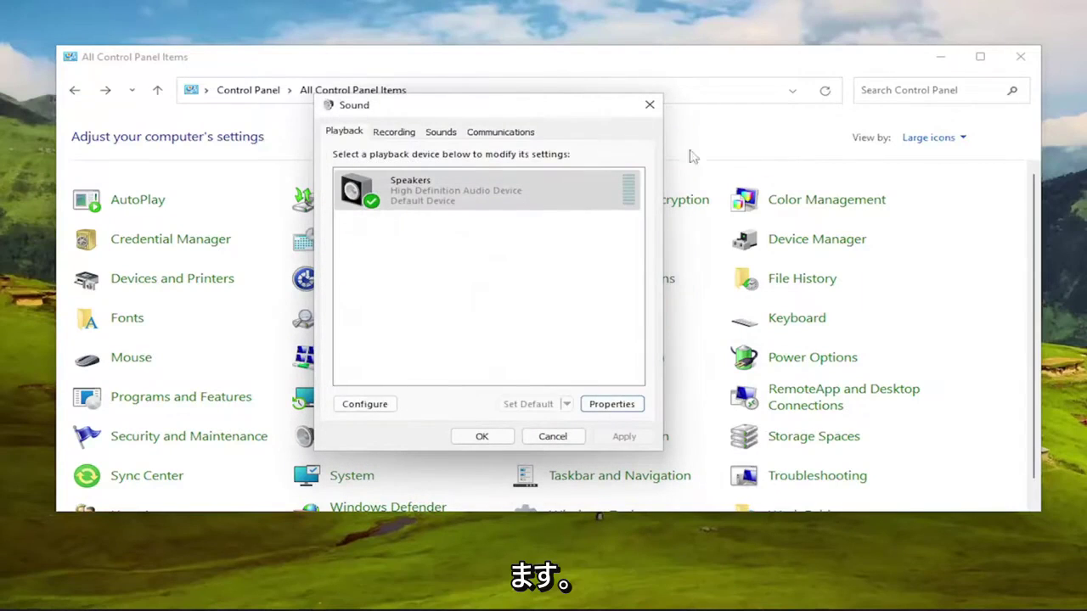
left_click(478, 436)
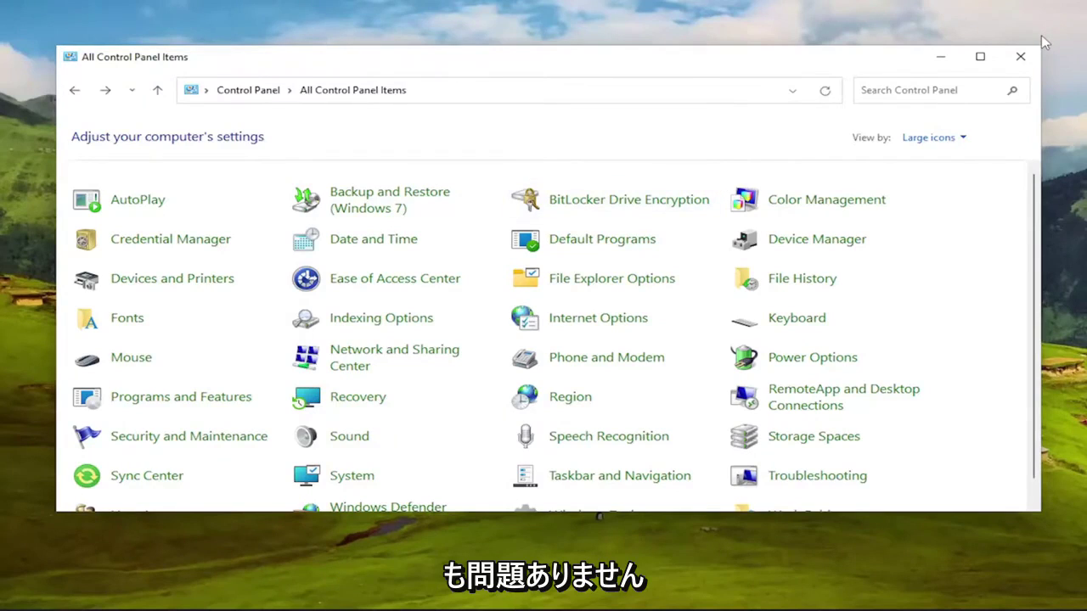
Close the Control Panel window
left_click(1020, 56)
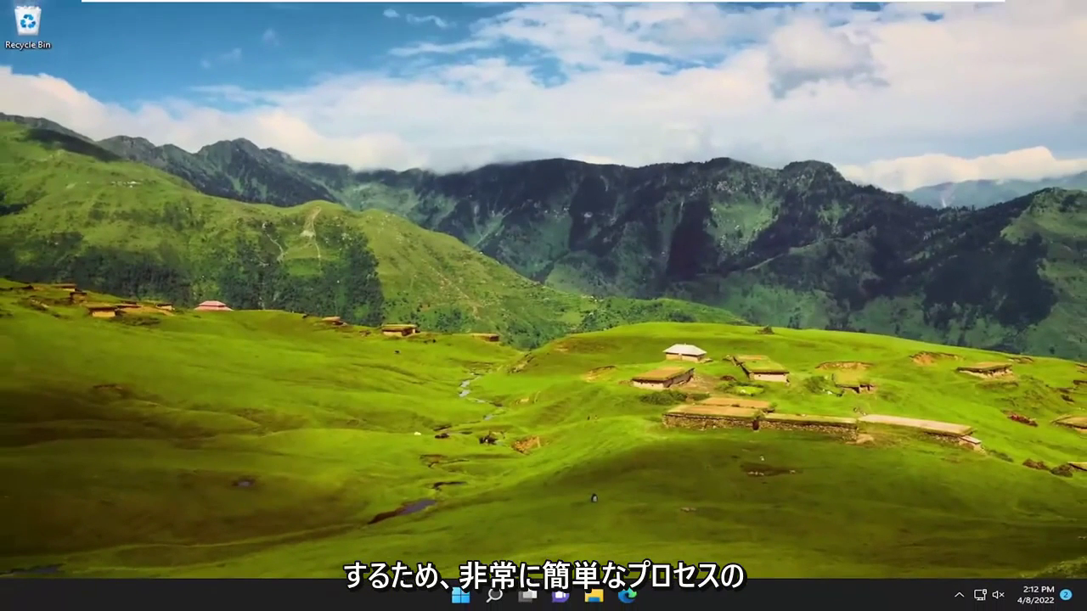